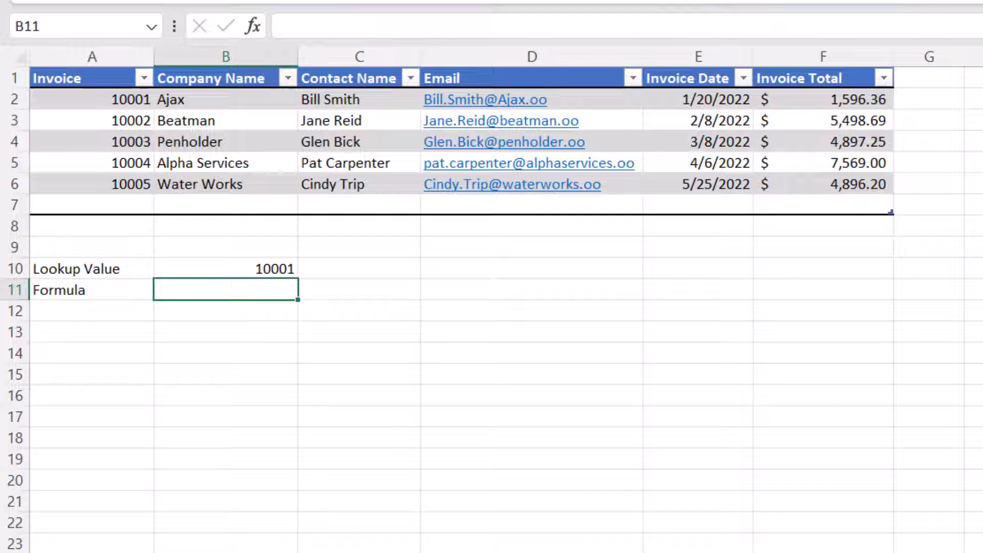
Enter =VLOOKUP(B10,A1:F6,6,FALSE) in cell B11 to return the invoice total for the lookup value
type("=vlooku")
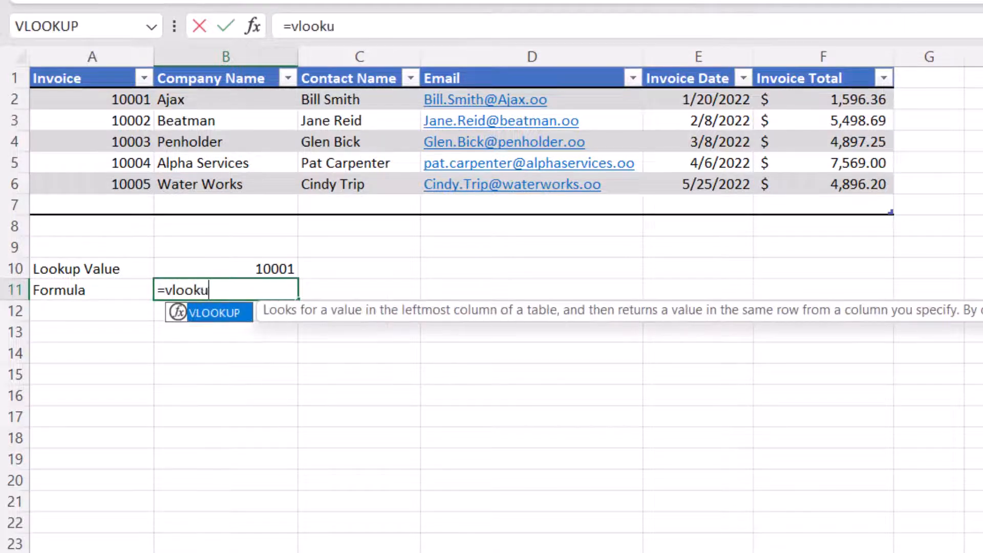
type("p(b10")
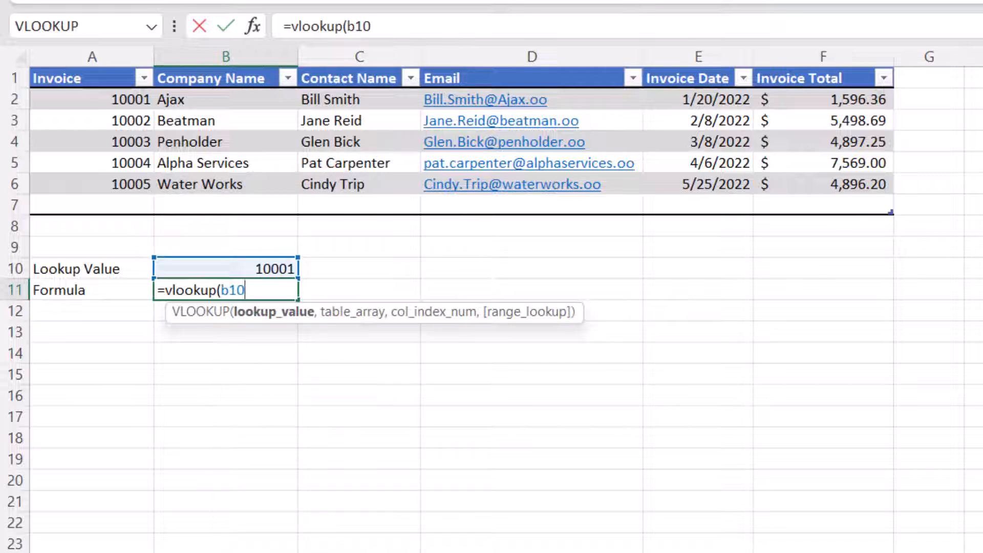
type(",")
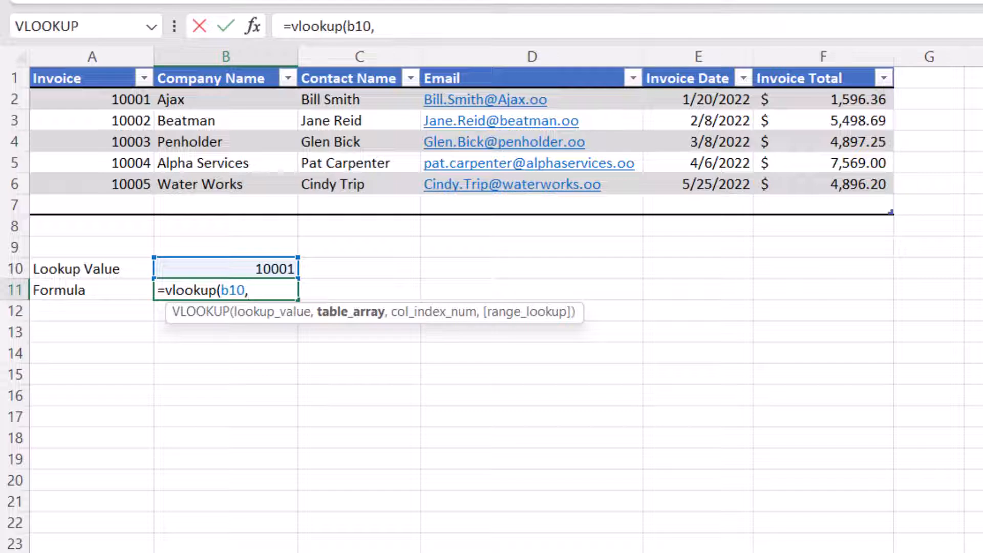
left_click_drag(146, 79, 893, 173)
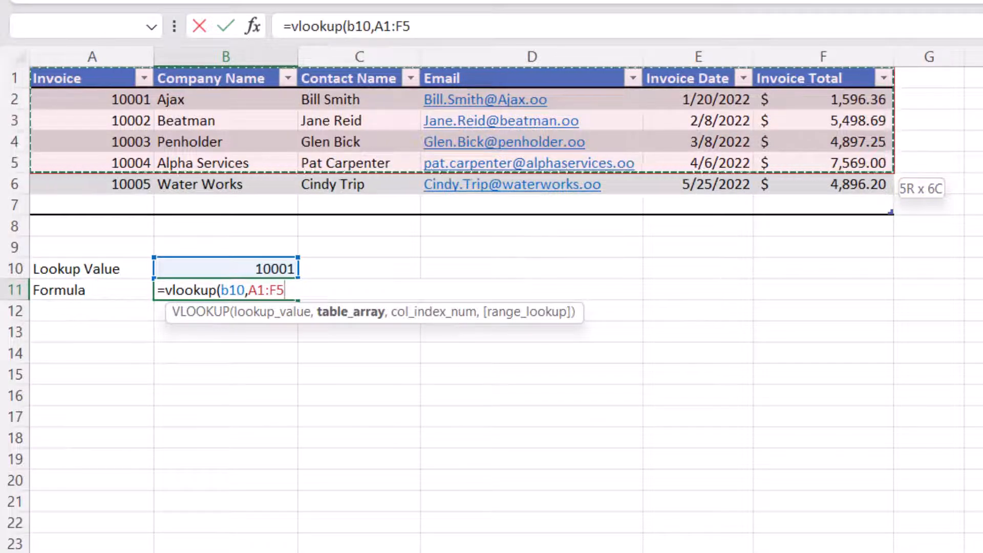
left_click_drag(893, 174, 893, 194)
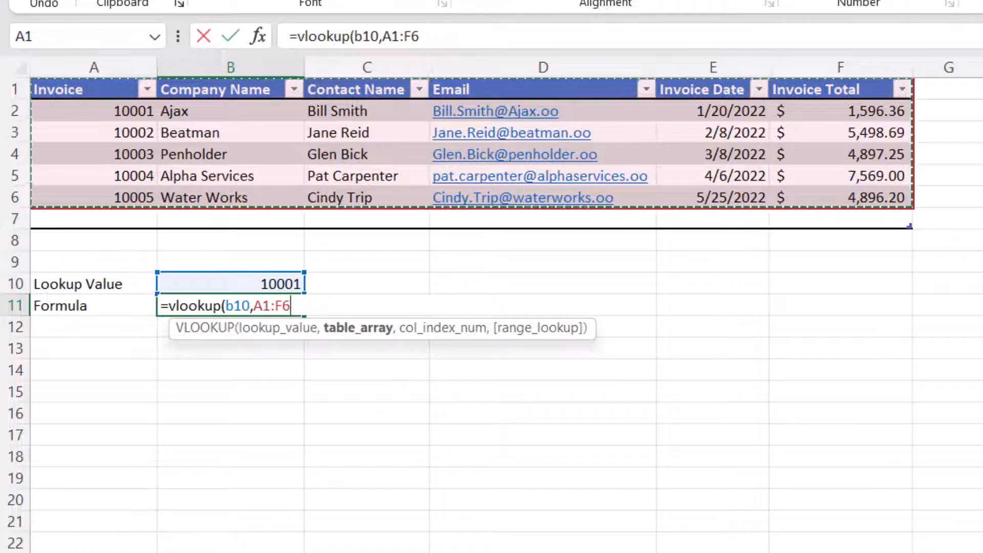
type(",")
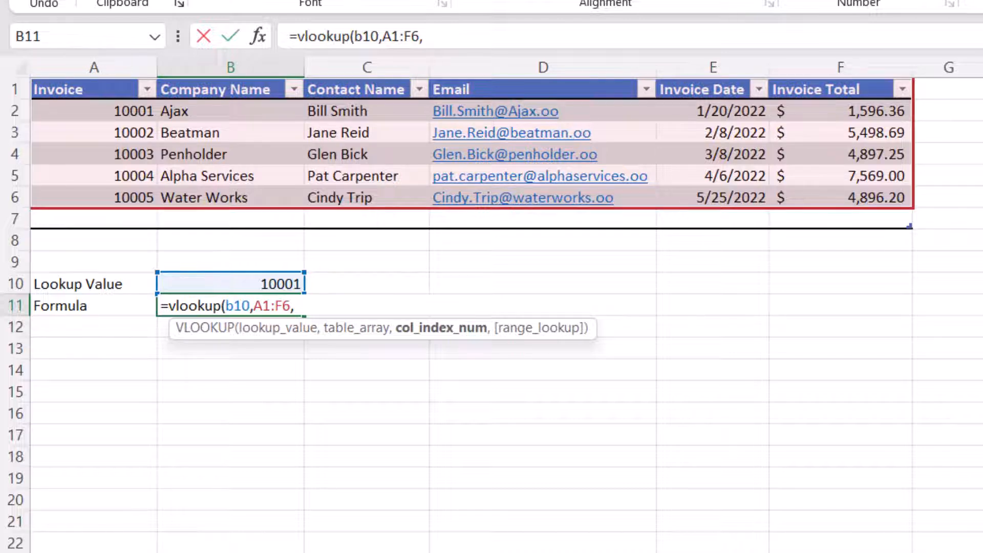
type("6,false)")
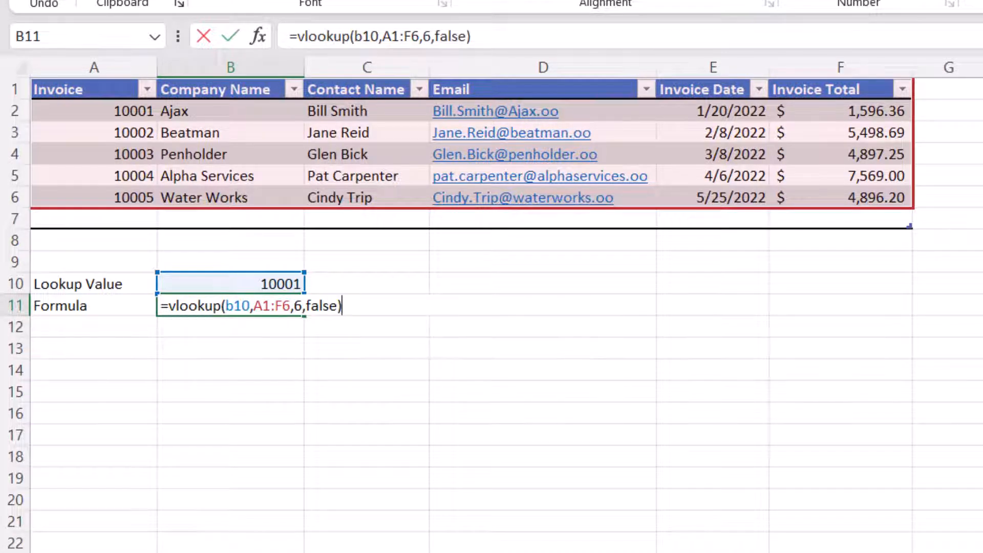
key("Return")
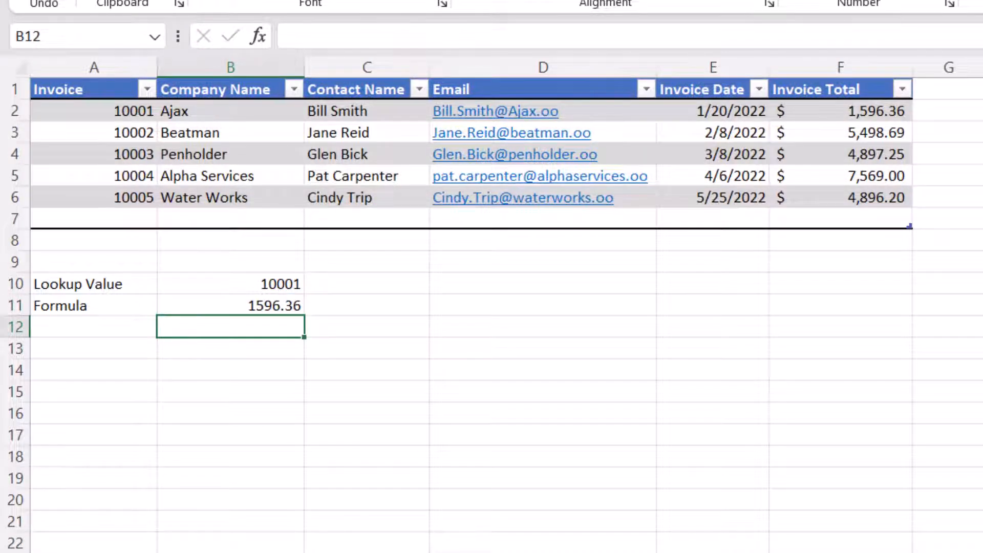
Change the lookup value in cell B10 to 10002
key("Up")
key("Up")
key("Up")
key("Down")
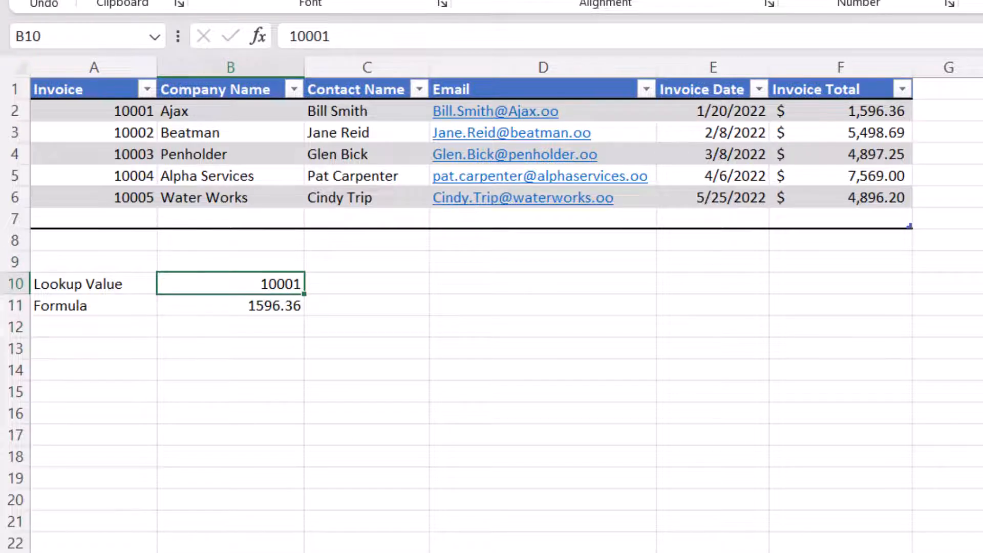
type("10002")
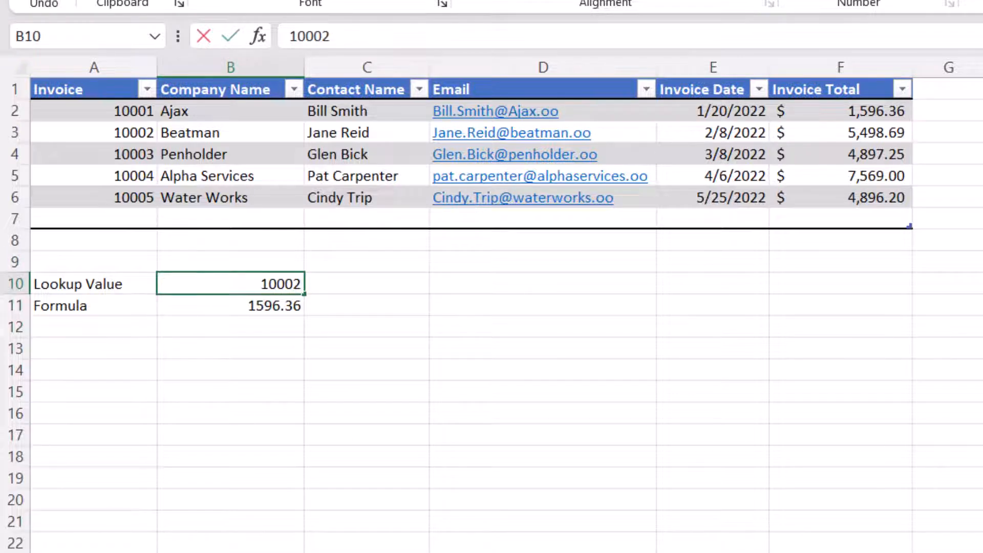
key("Return")
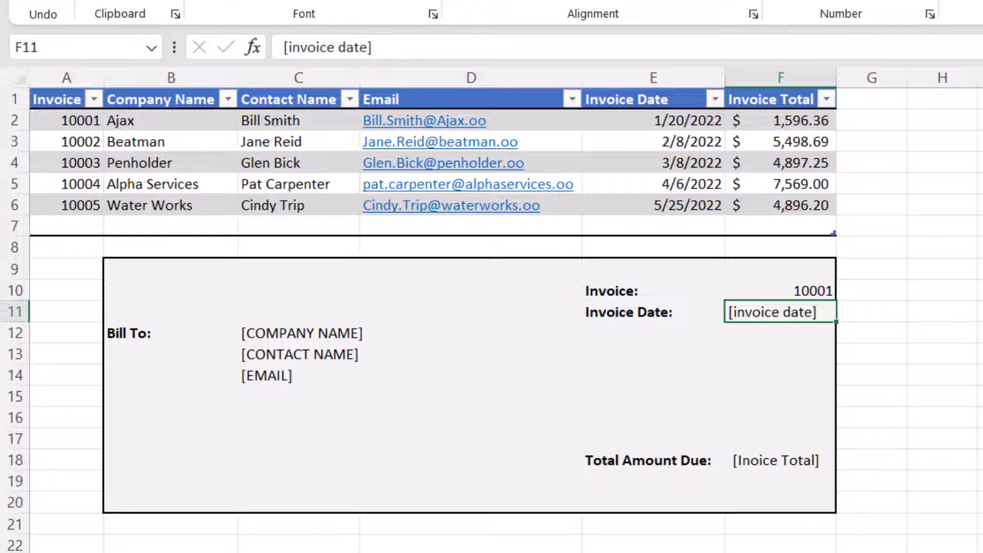
Replace the invoice date placeholder in F11 with =VLOOKUP(F10,A1:F6,5,FALSE)
type("=vl")
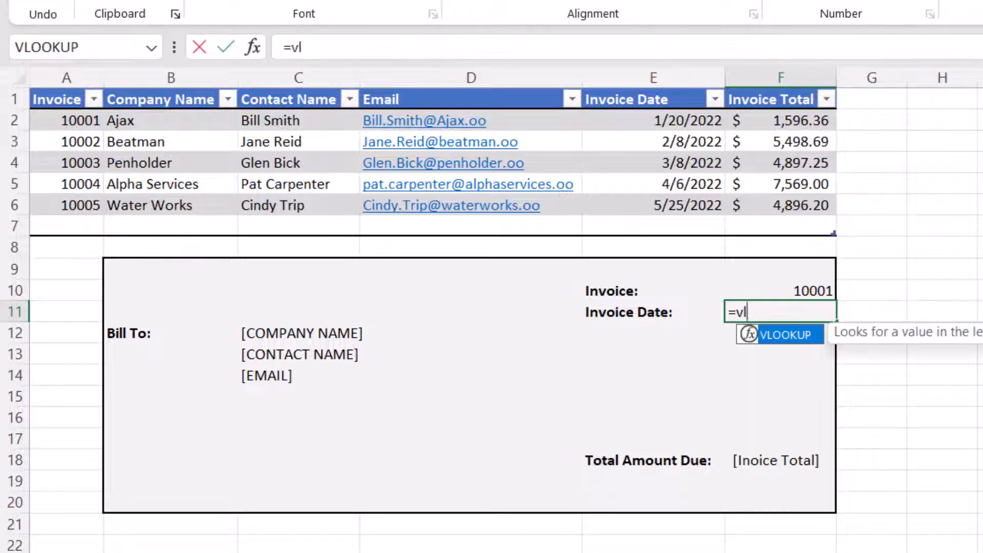
type("ookup(")
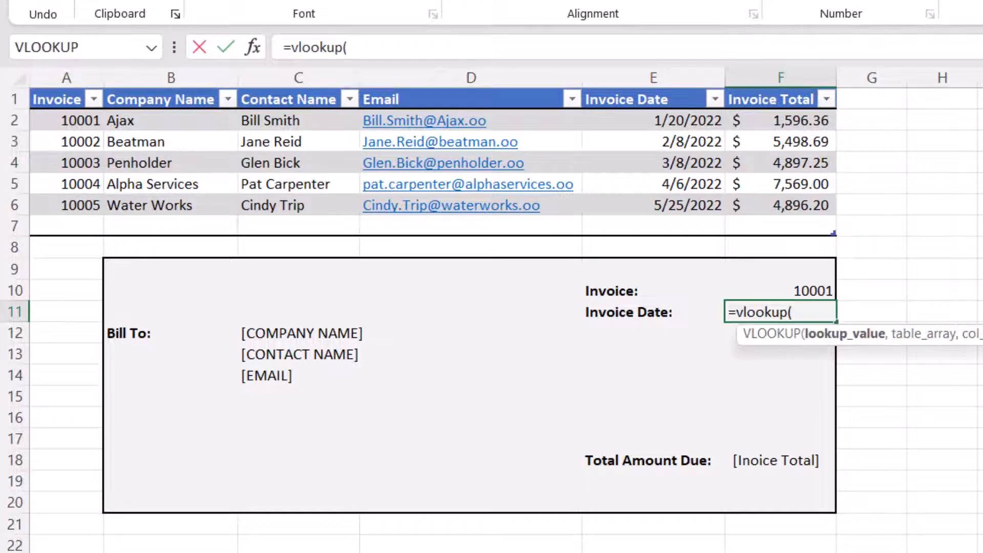
type("F10")
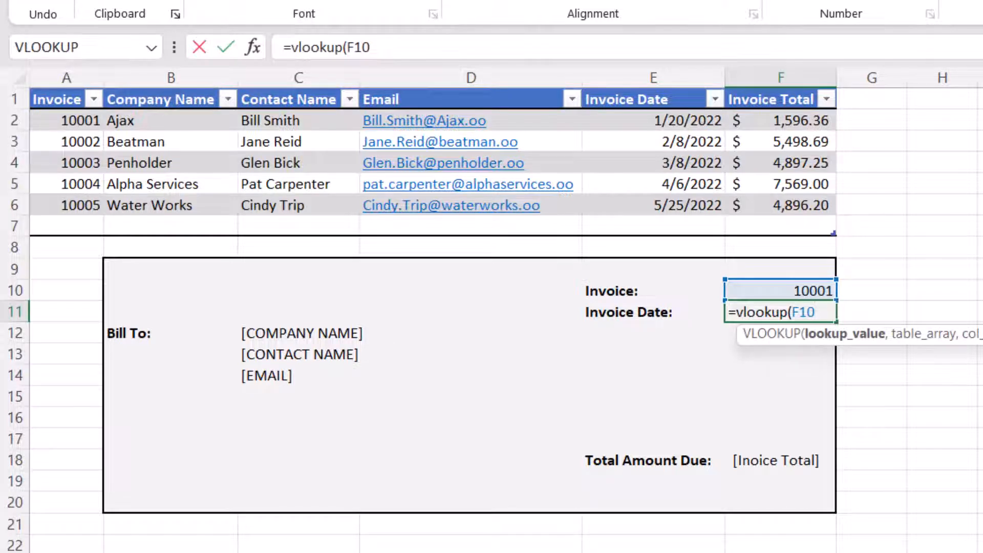
type(",")
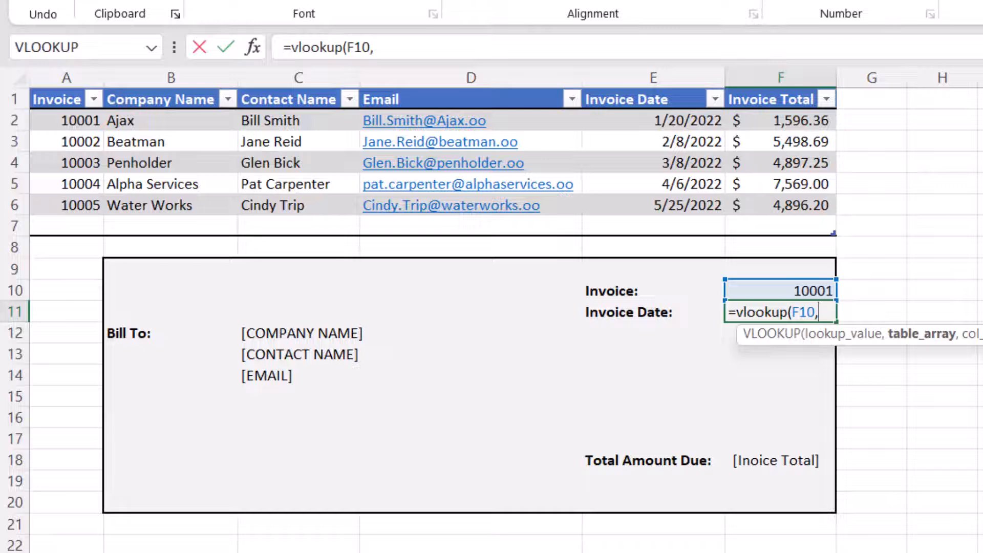
type("A1:")
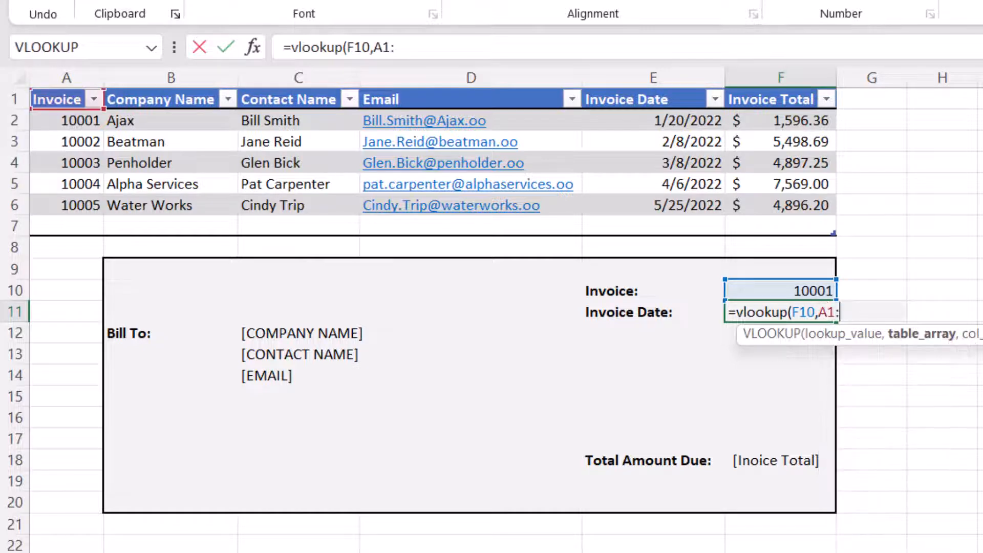
type("F6")
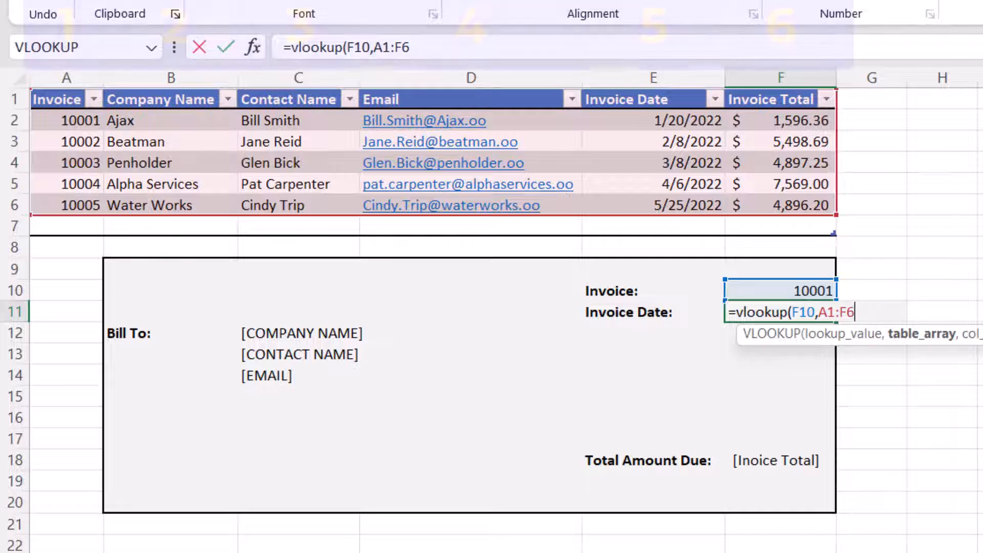
type(",5")
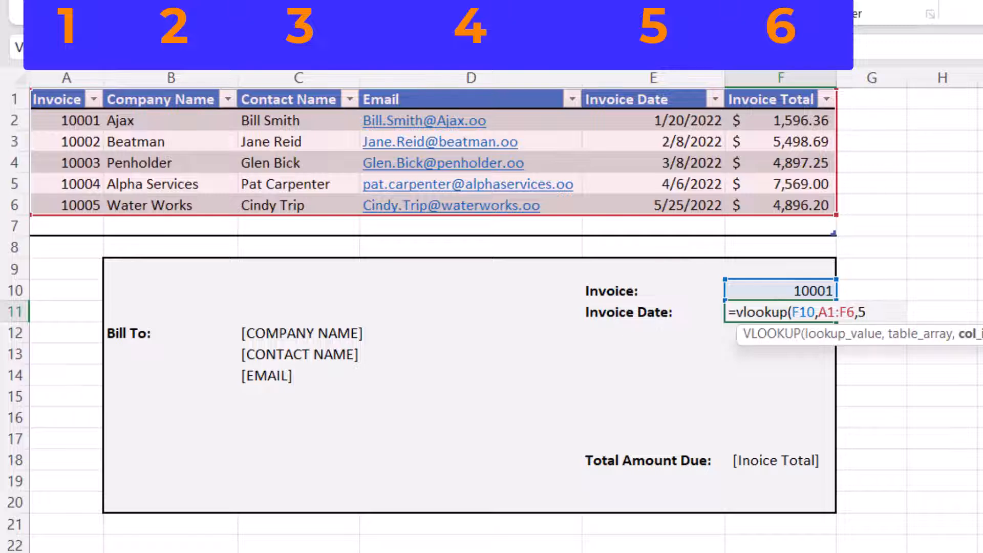
type(",FALSE")
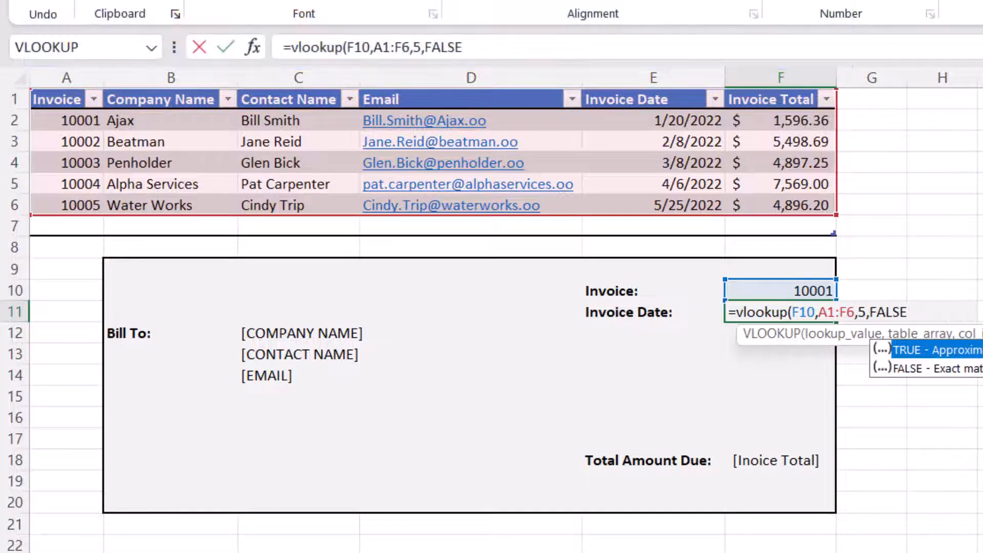
type(")")
key("Return")
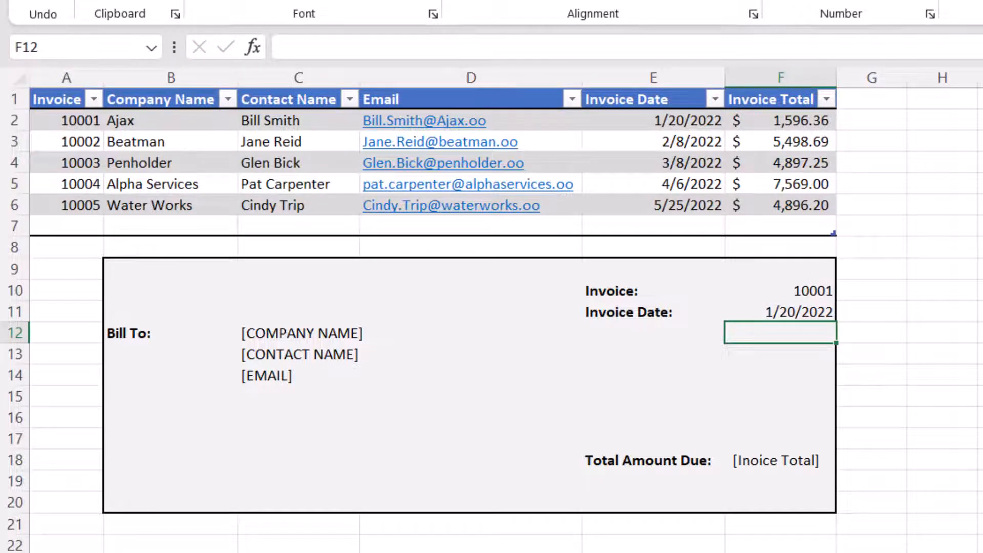
Replace the company name placeholder in C12 with =VLOOKUP(F10,A1:F6,2,FALSE)
left_click(299, 334)
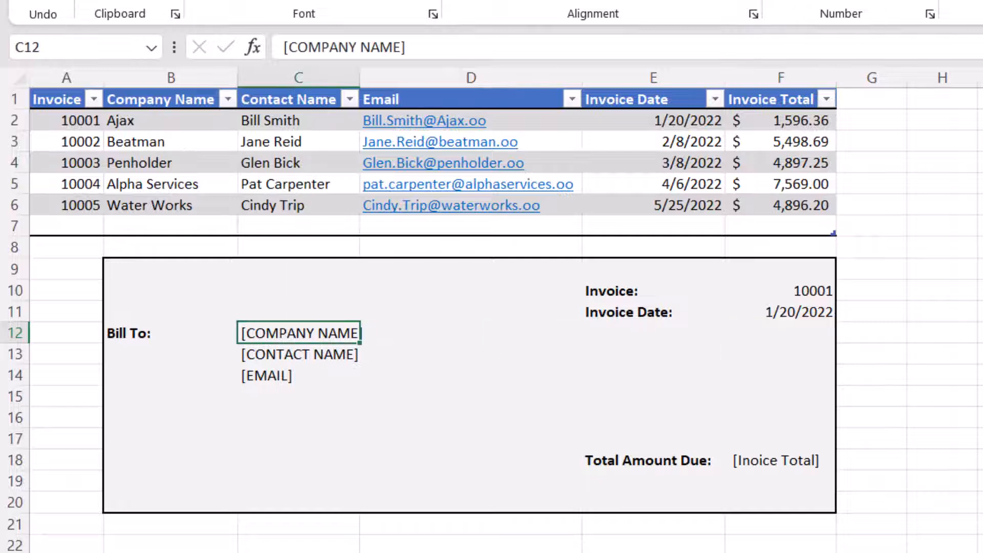
type("=VLOOKUP(")
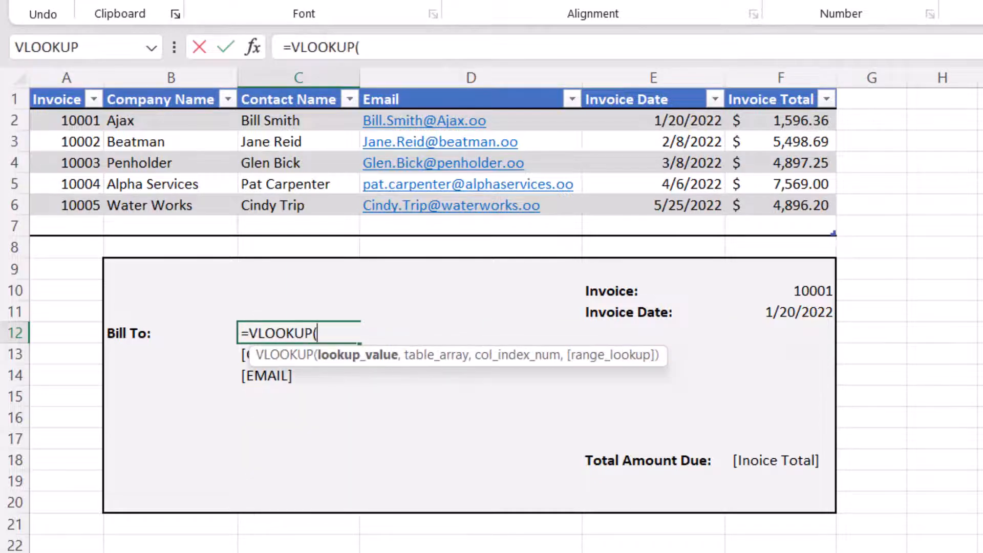
type("F10,A")
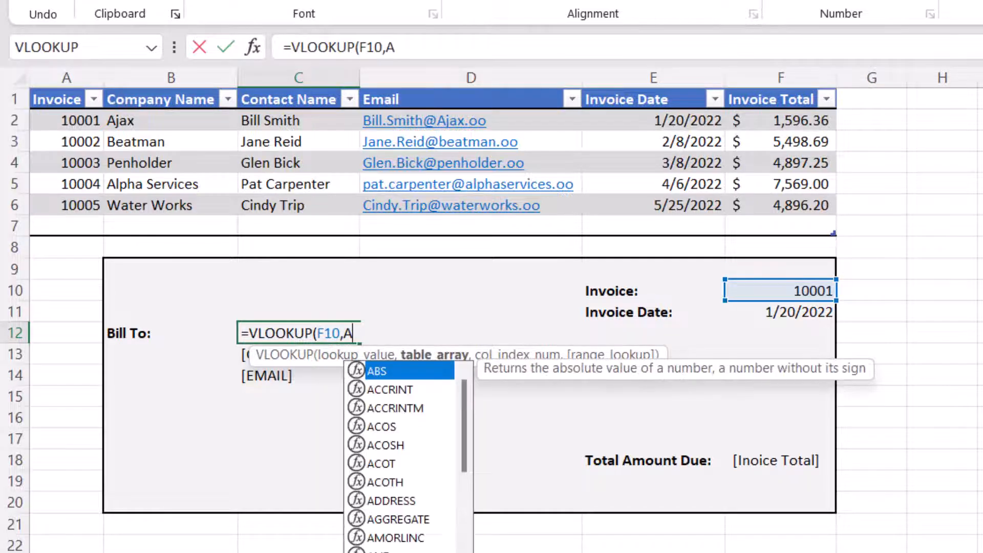
type("1:F6")
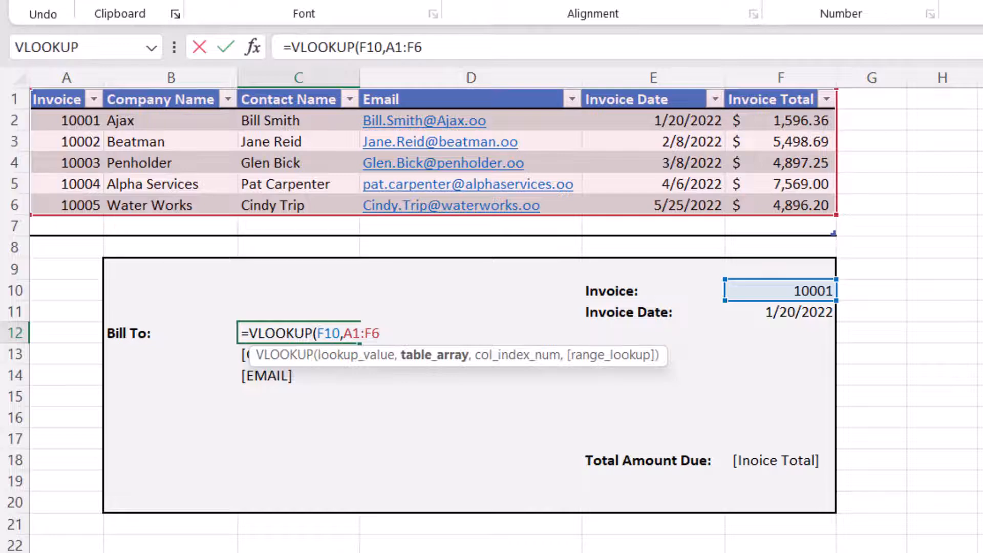
type(",2")
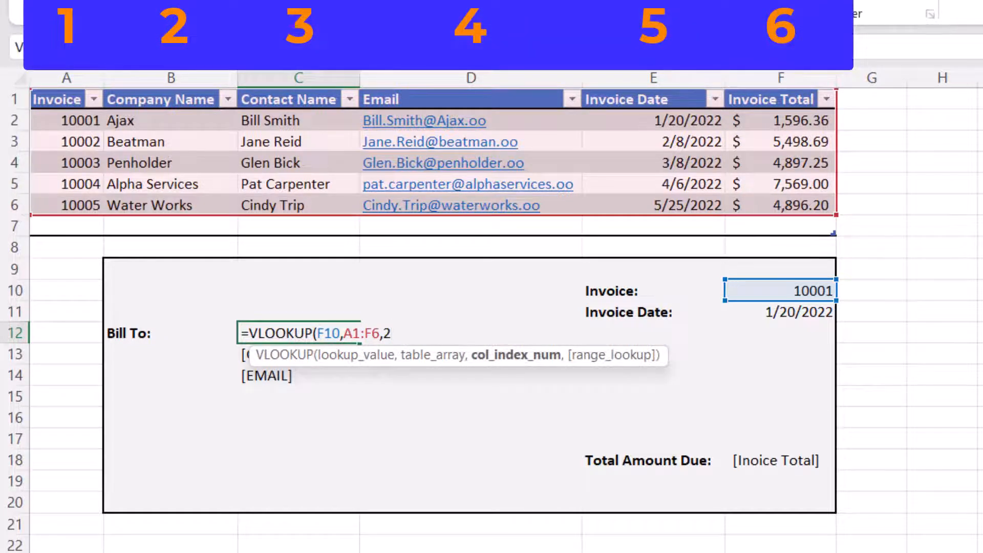
type(",FALSE")
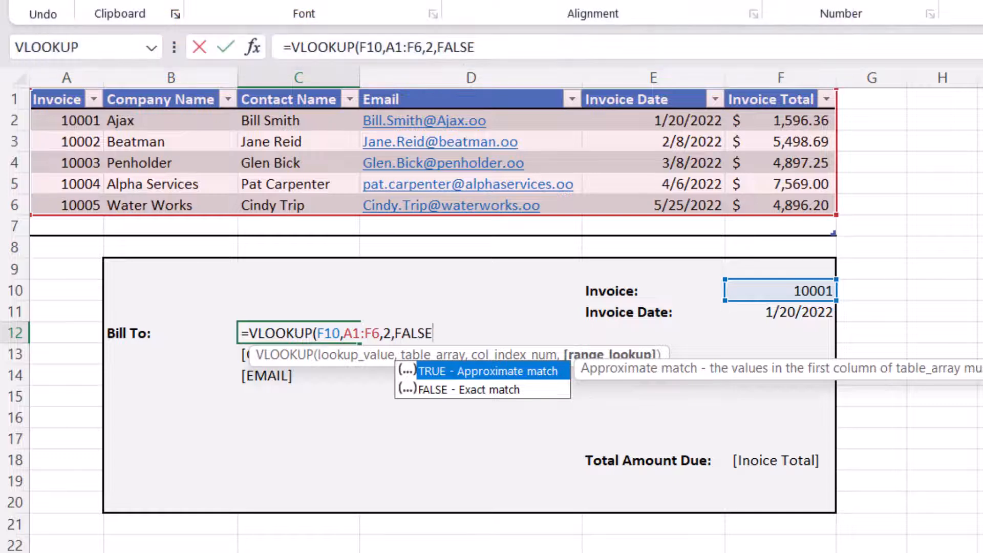
type(")")
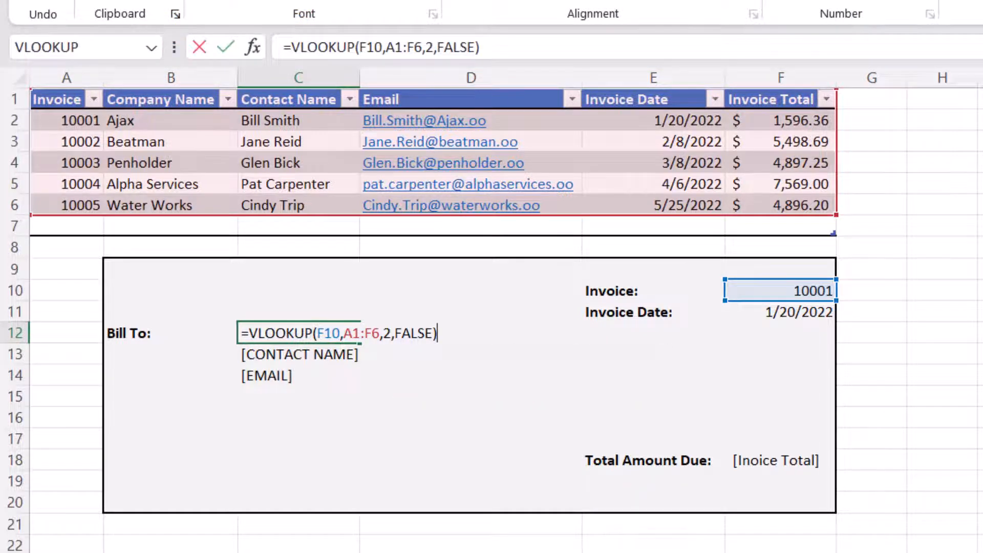
key("Return")
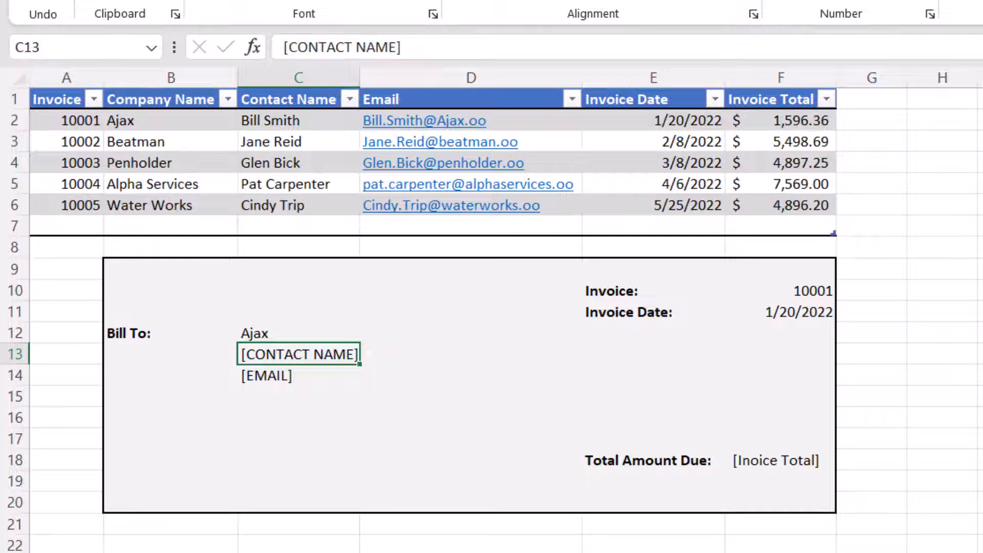
Replace the contact name placeholder in C13 with =VLOOKUP(F10,A1:F6,3,FALSE)
type("=")
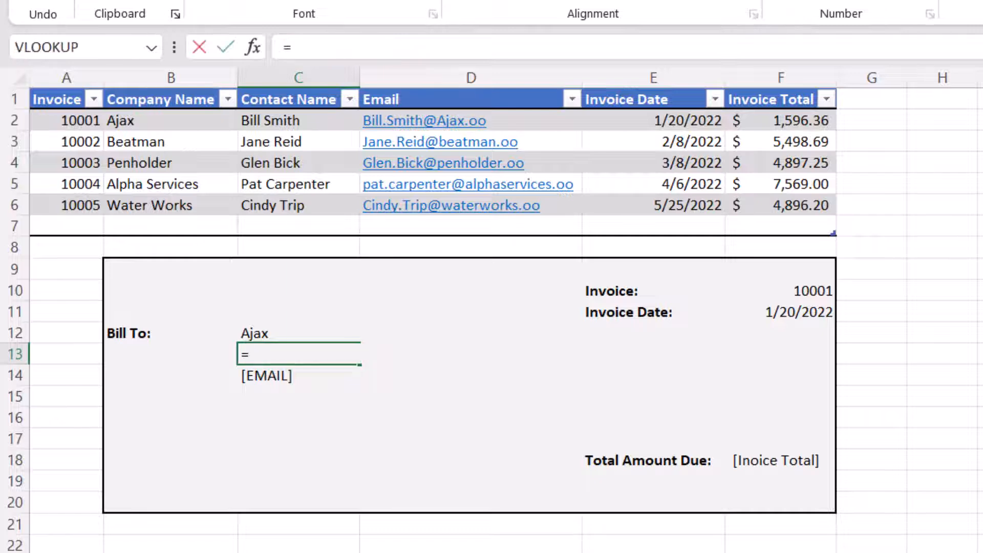
key("Escape")
type("=V")
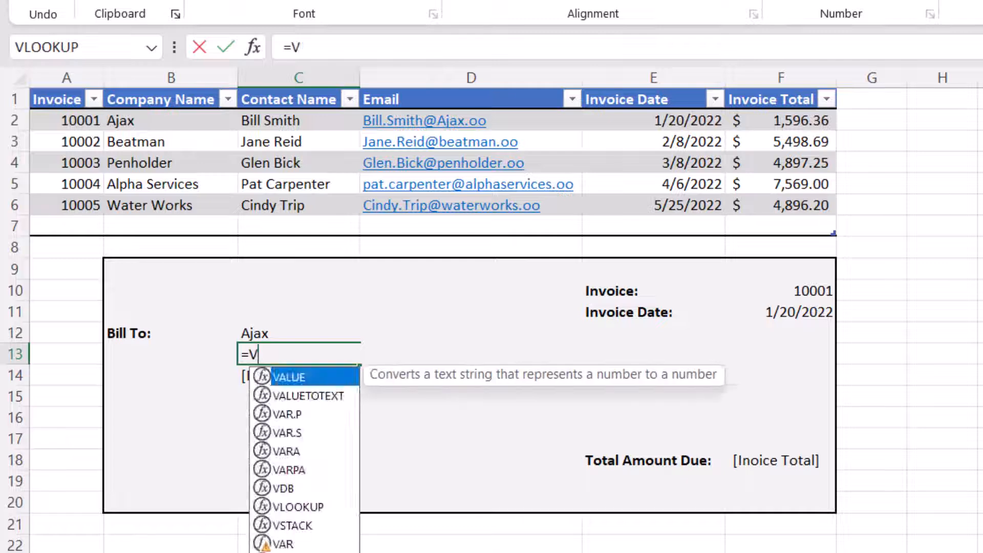
type("LOOKUP(")
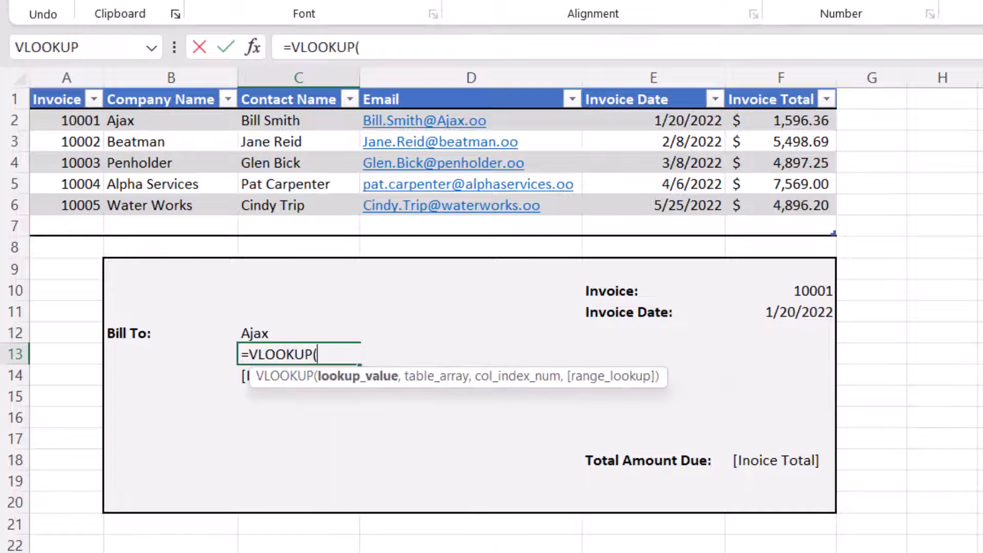
type("F10,")
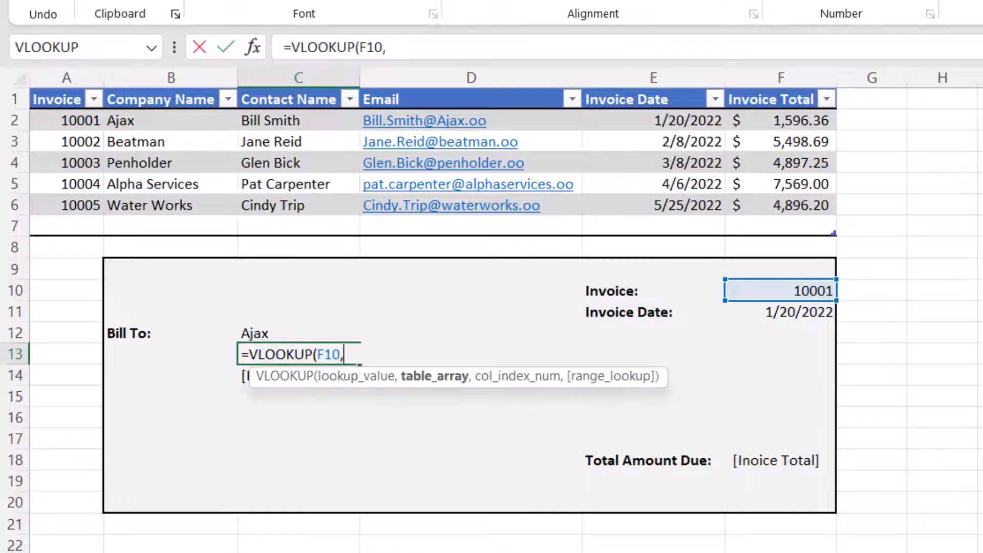
type("A1:F6")
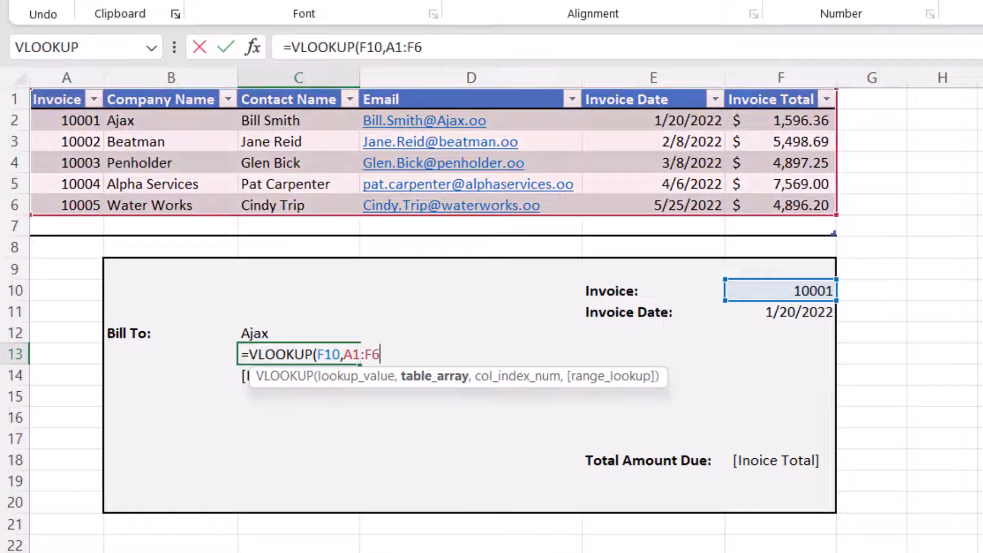
type(",")
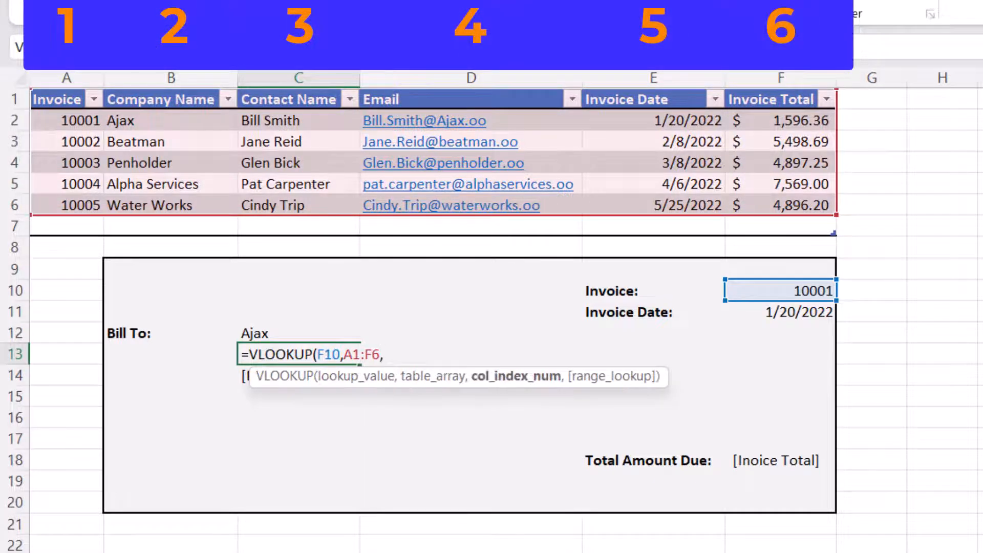
type("3,FLASE")
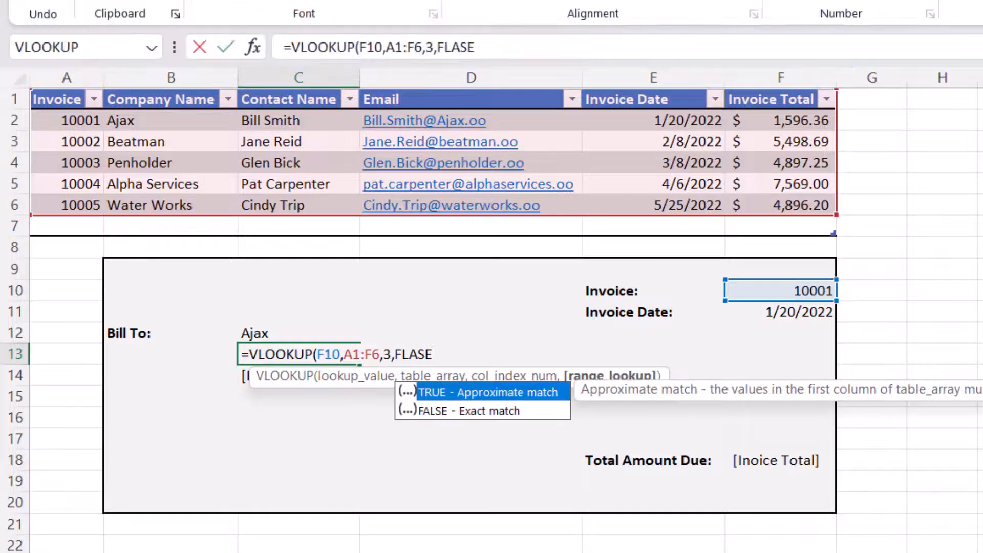
key("BackSpace")
key("BackSpace")
key("BackSpace")
key("BackSpace")
type("ALSE)")
key("Return")
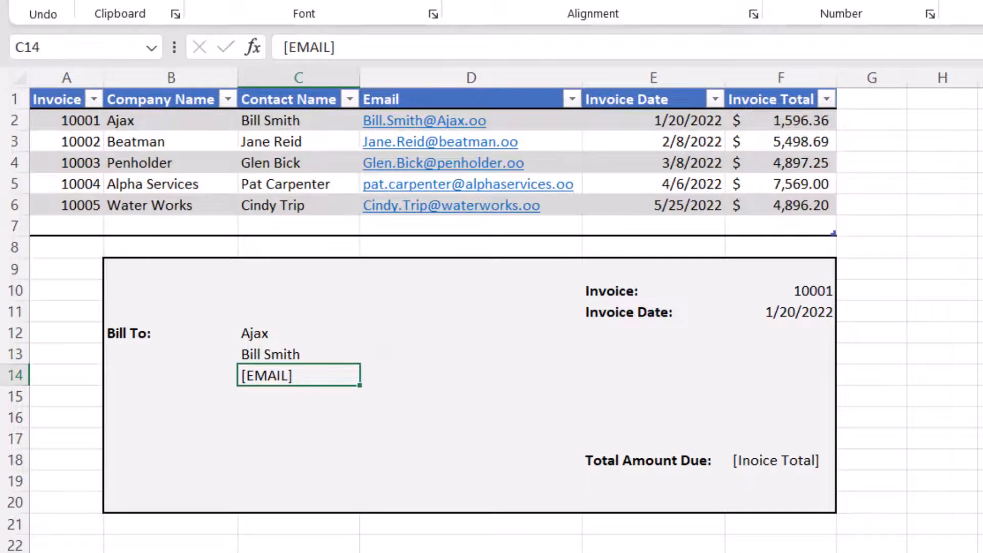
Replace the email placeholder in C14 with =VLOOKUP(F10,A1:F6,4,FALSE)
type("=VLOOKUP(")
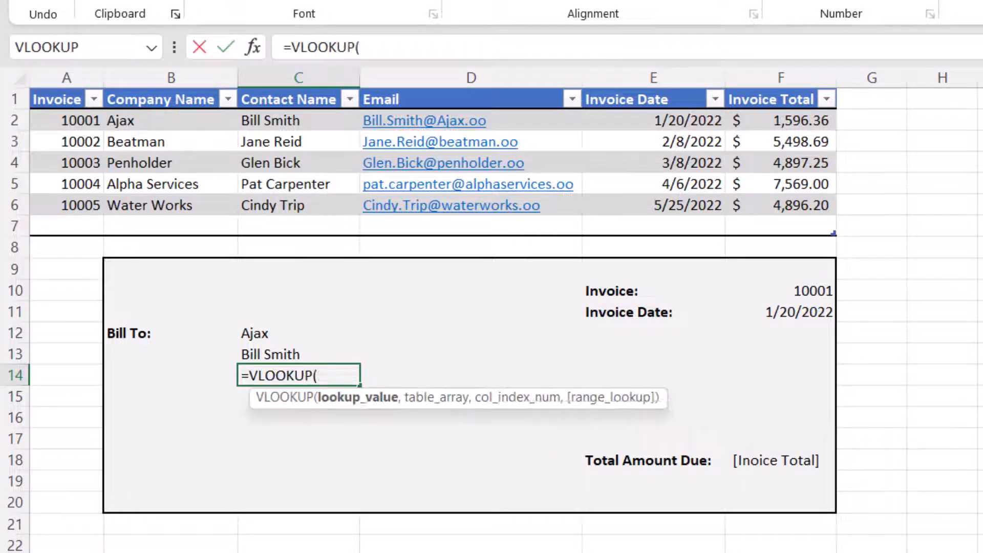
type("F10,A")
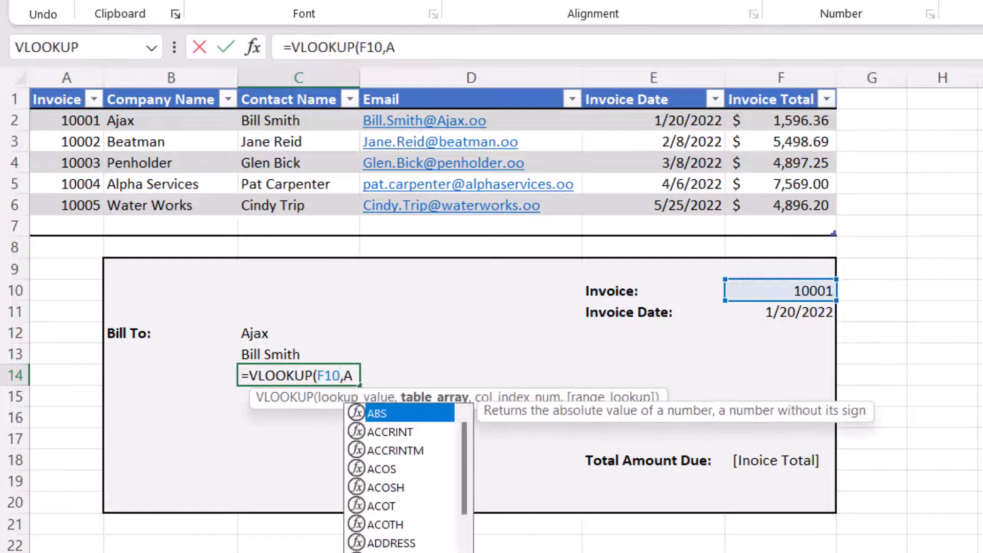
type("1:F")
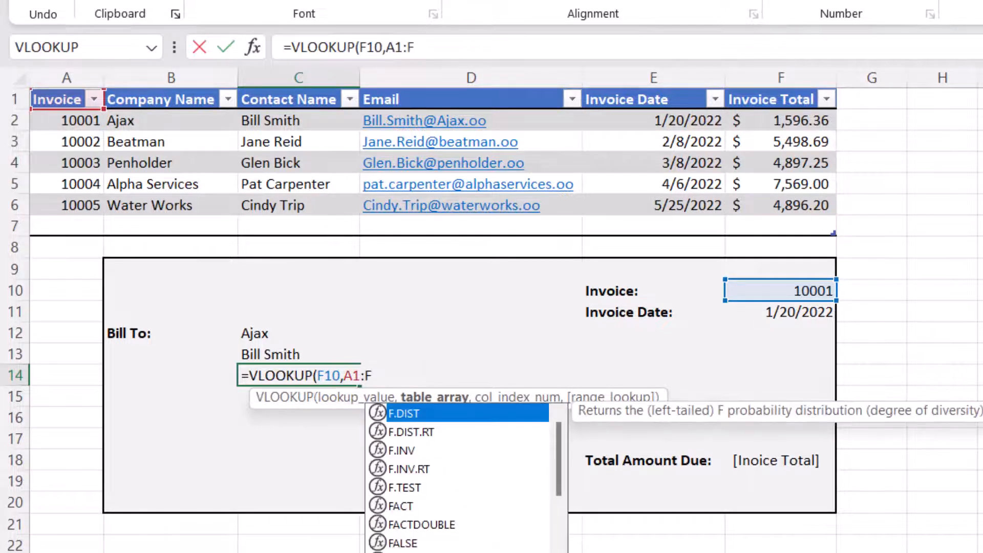
type("6,")
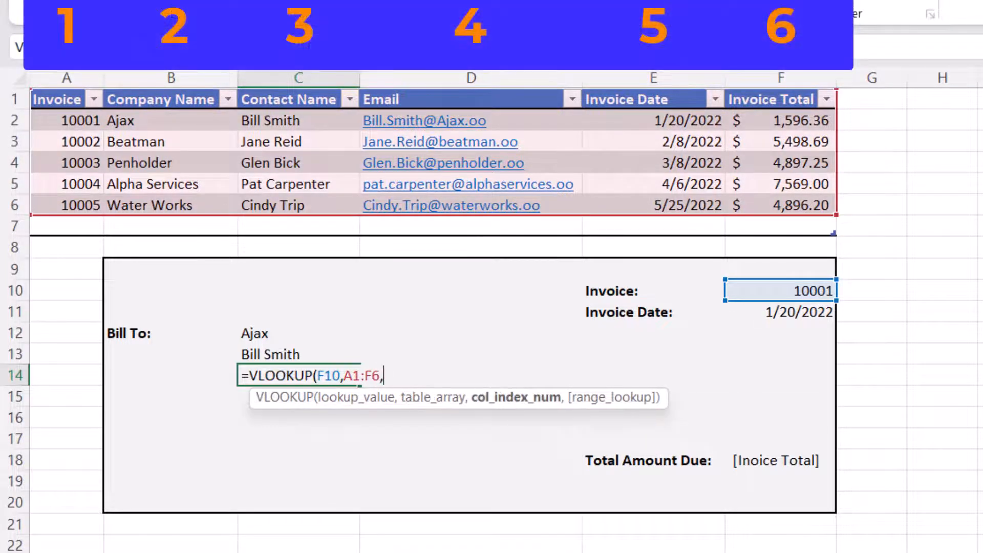
type("4,FLASE")
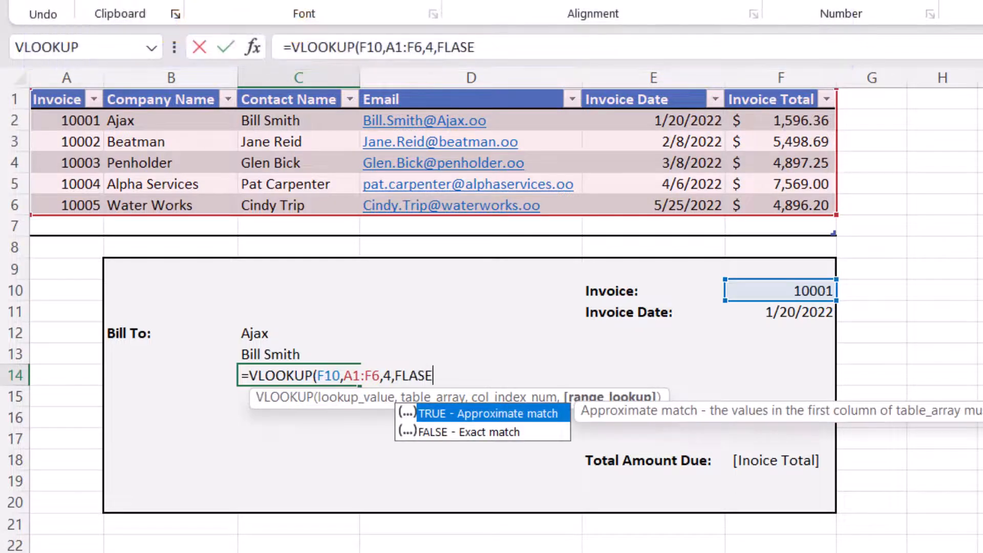
key("BackSpace")
key("BackSpace")
key("BackSpace")
key("BackSpace")
type("ALSE)")
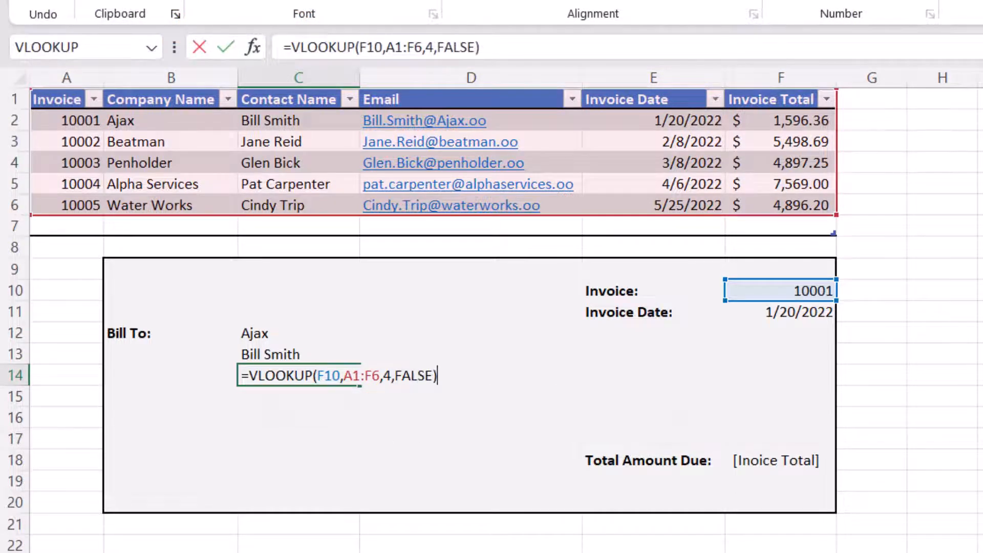
key("Return")
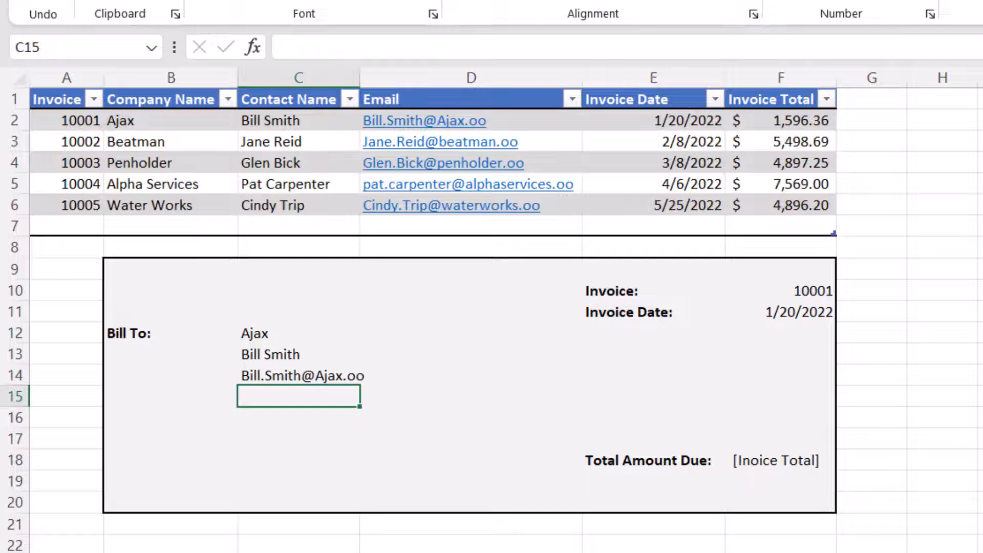
Replace the invoice total placeholder in F18 with =VLOOKUP(F10,A1:F6,6,FALSE)
left_click(781, 461)
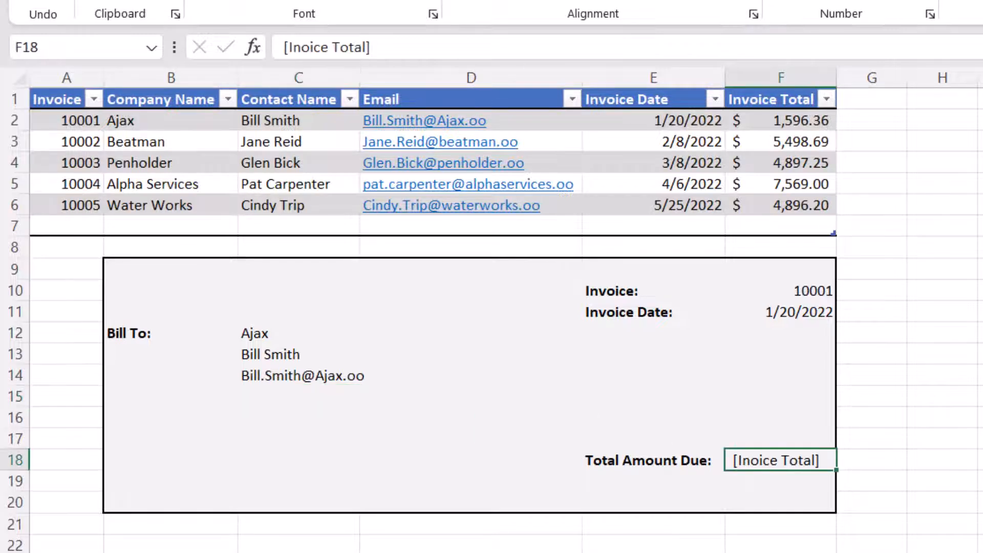
key("Delete")
type("=VLOOKU")
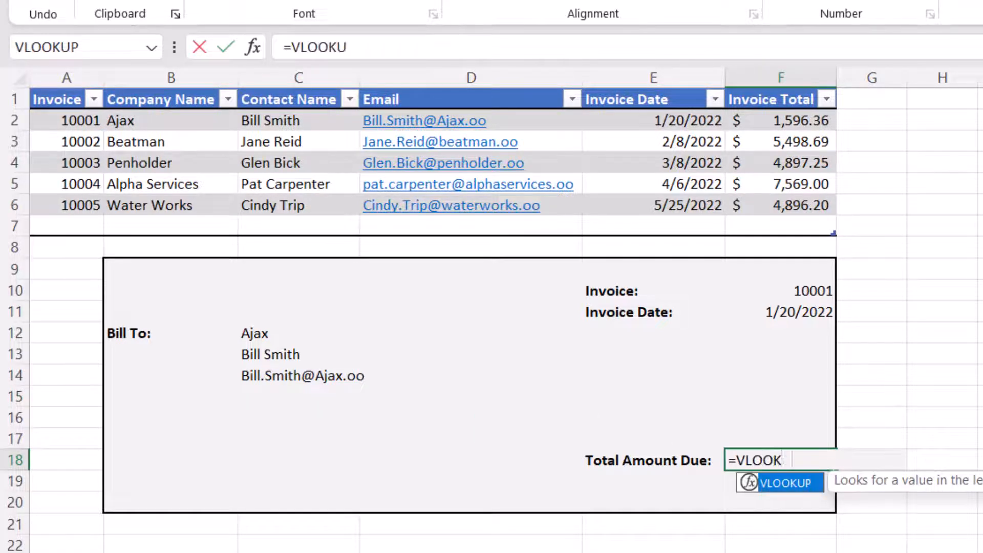
type("P(F")
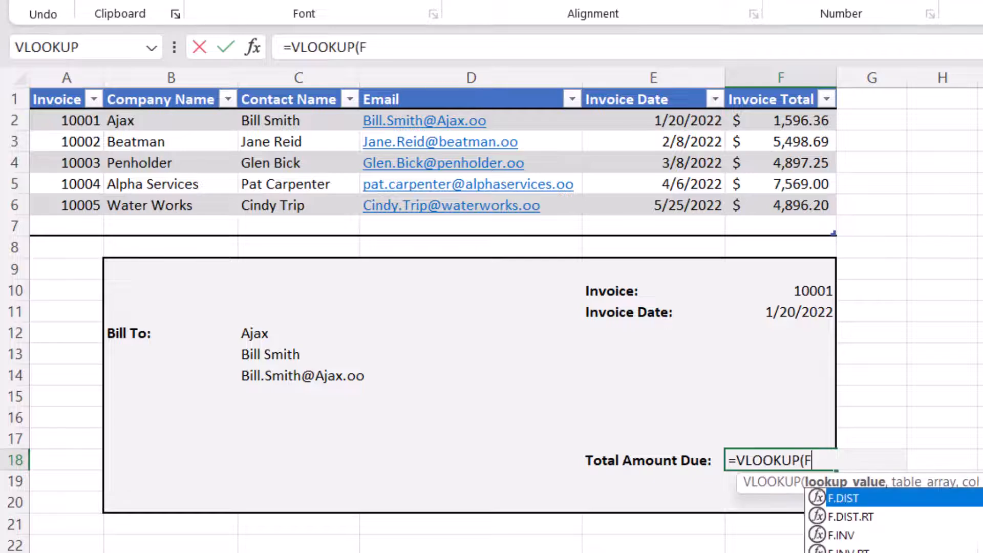
type("10,")
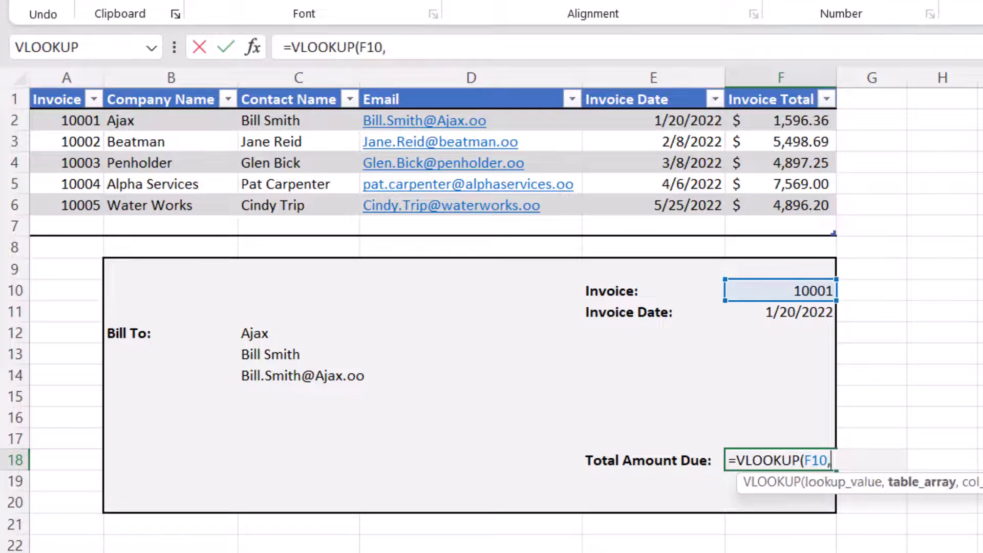
type("A1:")
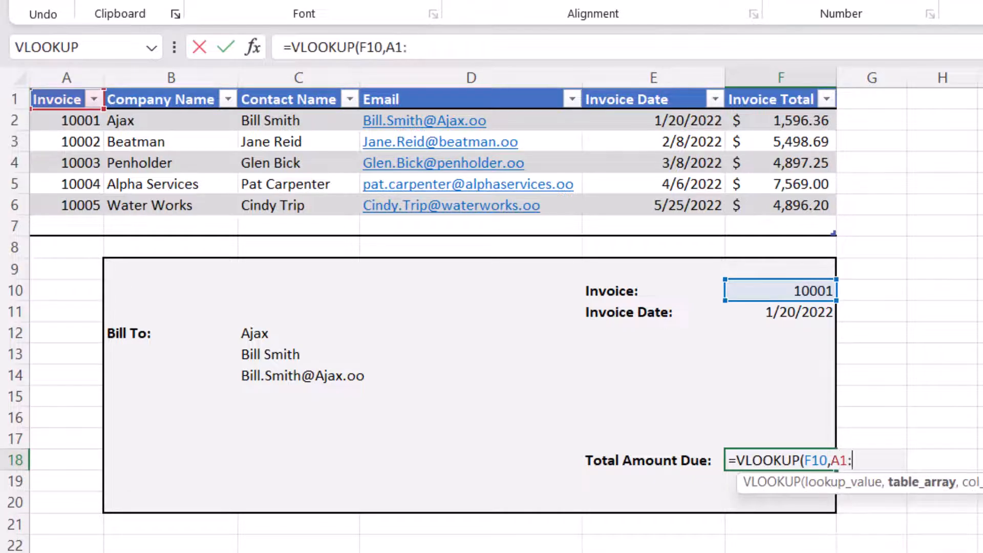
type("F6,")
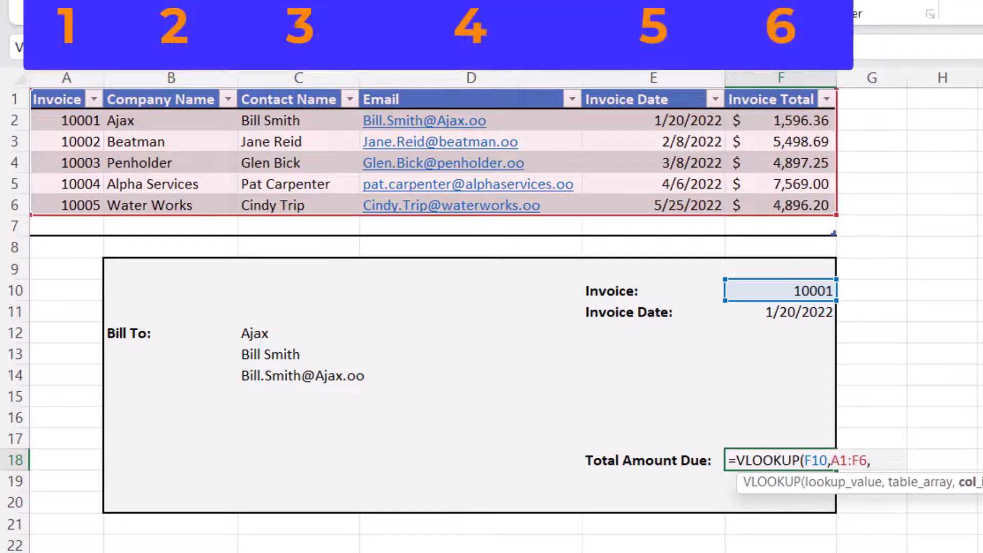
type("6,FALSE")
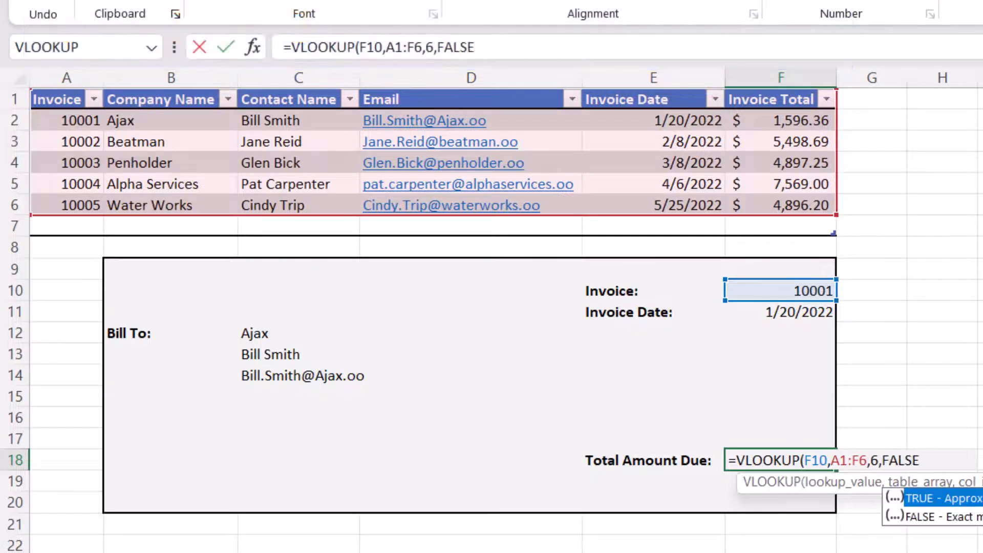
type(")")
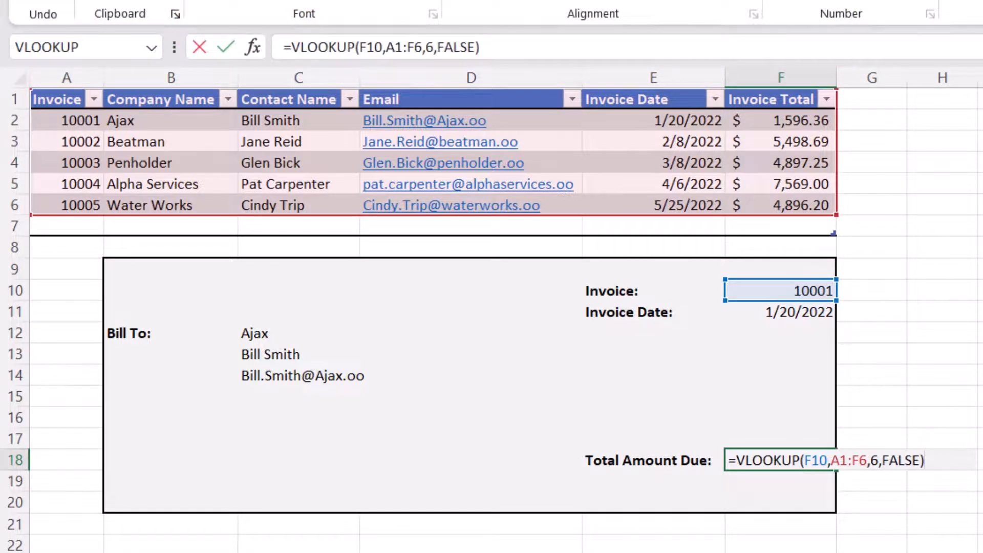
key("Return")
Change the invoice number in cell F10 to 10003, keeping that cell selected
left_click(781, 290)
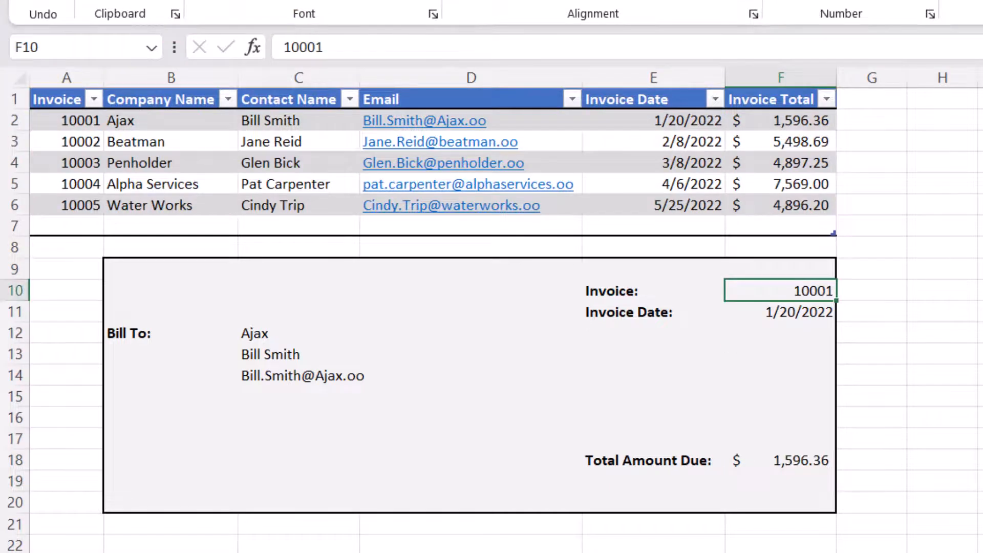
type("10003")
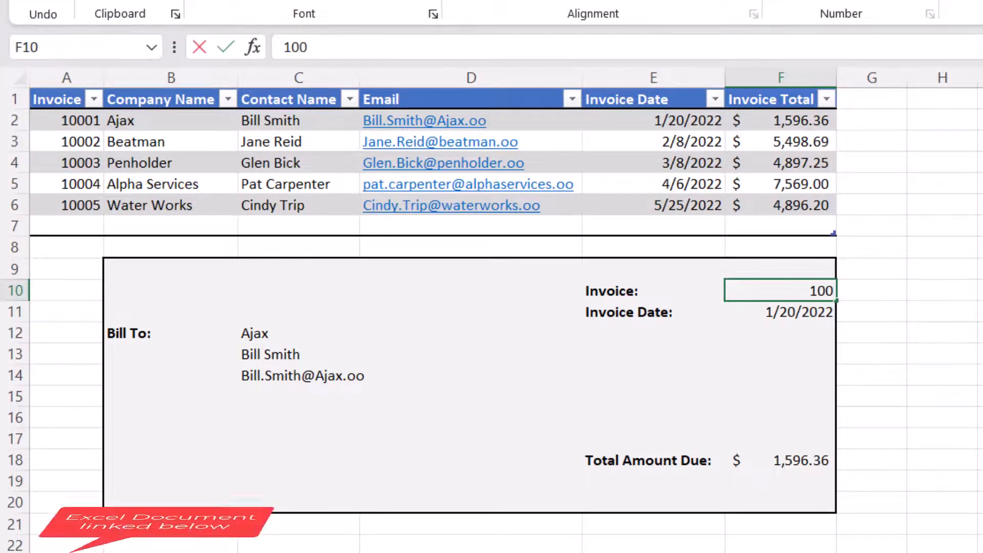
key("ctrl+Return")
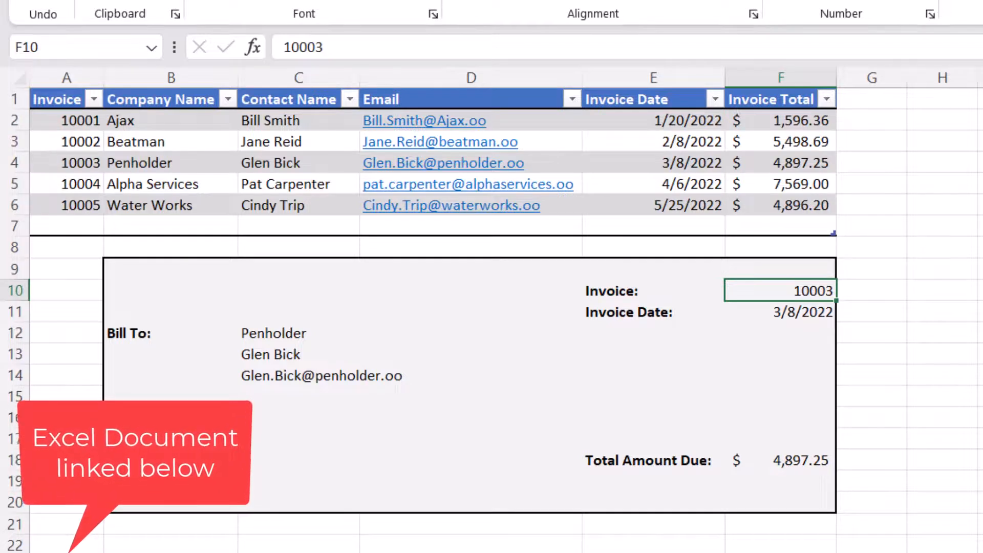